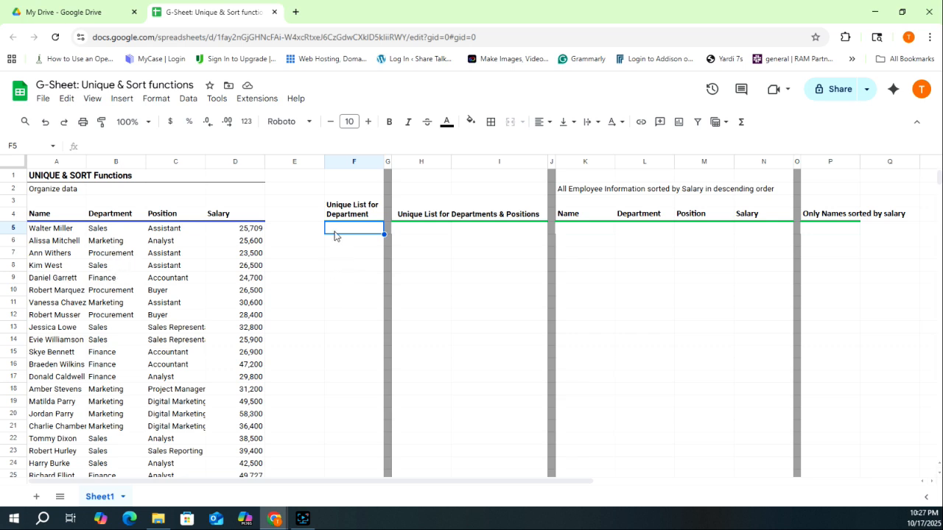
List the unique departments in F5 with a UNIQUE formula over B5:B46
text(=)
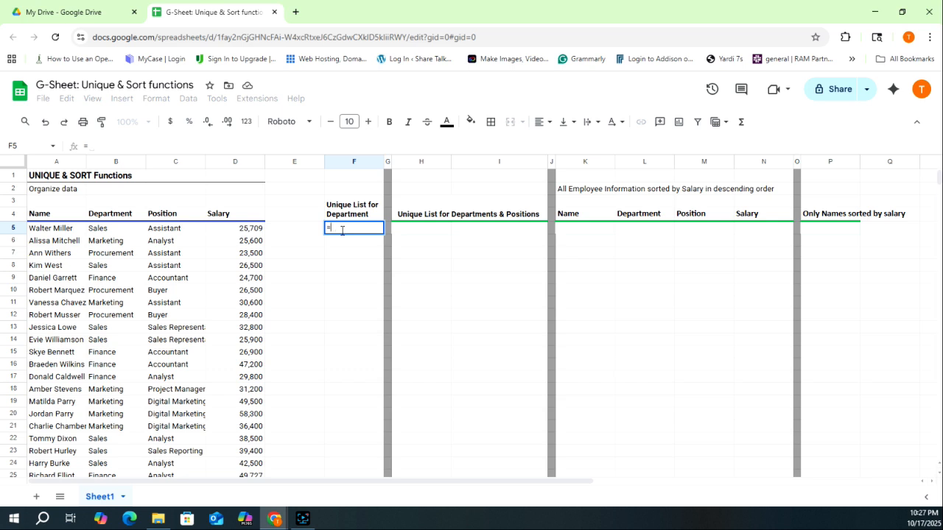
text(u)
click(330, 309)
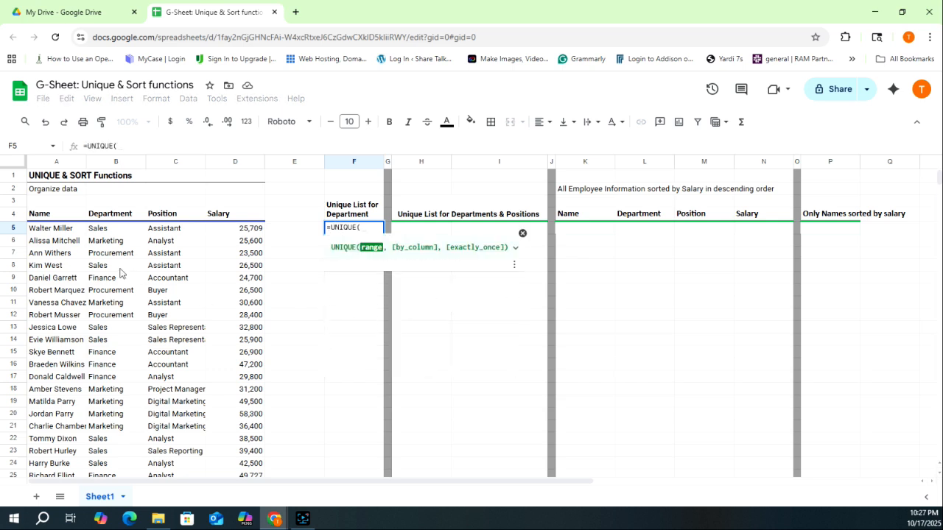
click(121, 231)
key(ctrl+shift+Down)
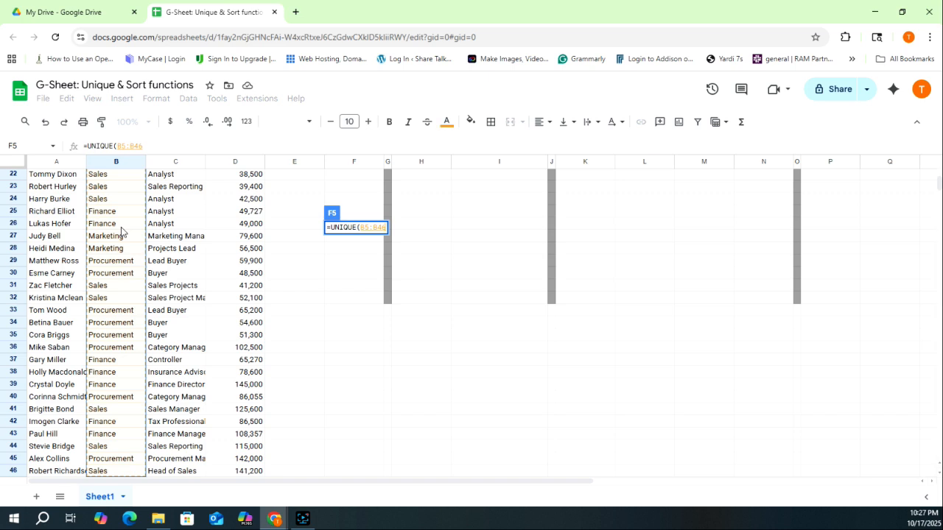
key(Return)
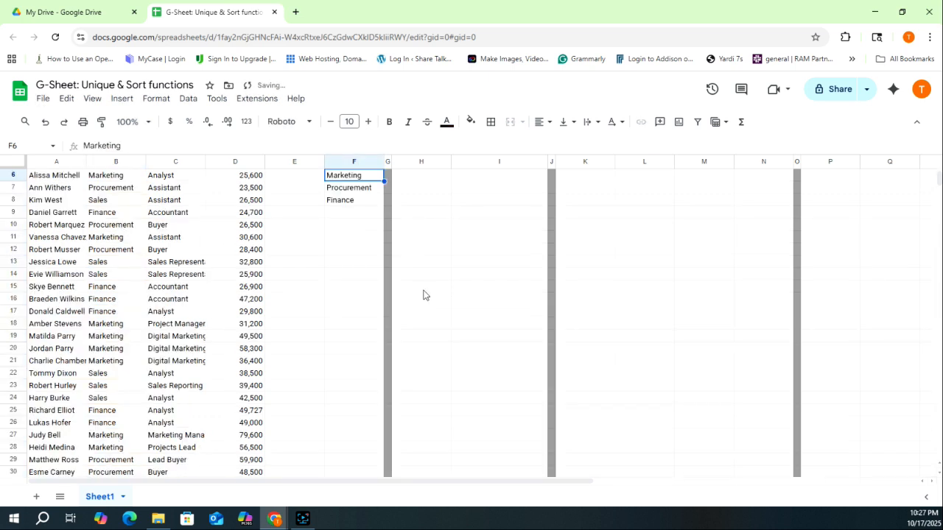
Change the range of the UNIQUE formula in F5 to the open-ended B5:B
scroll(360, 273, up, 2)
click(358, 233)
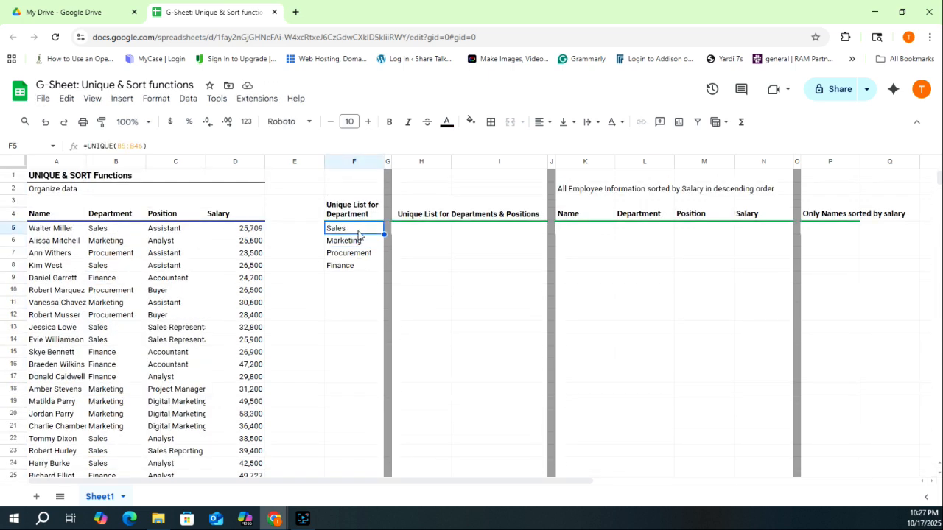
click(144, 146)
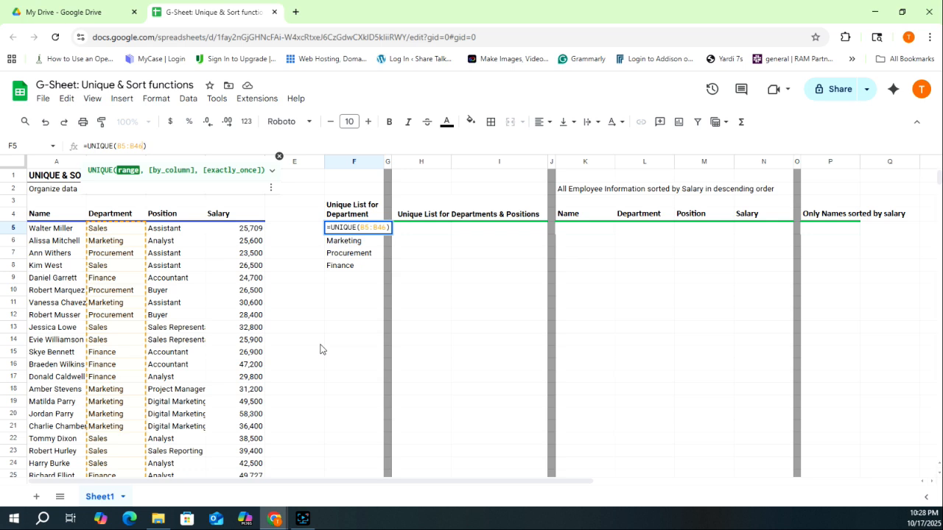
key(BackSpace)
key(BackSpace)
key(Return)
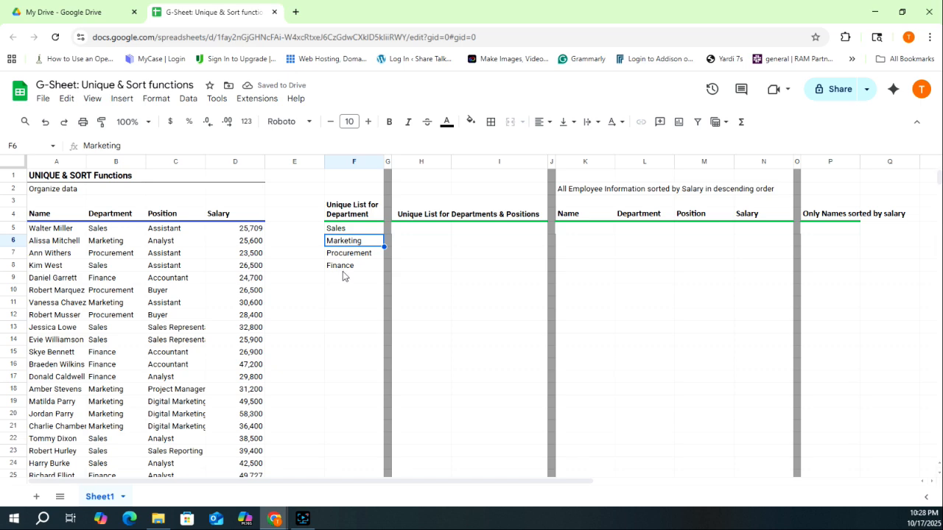
Try adding Legal as a new department in B47 below the employee data, and undo the entry
scroll(155, 401, down, 12)
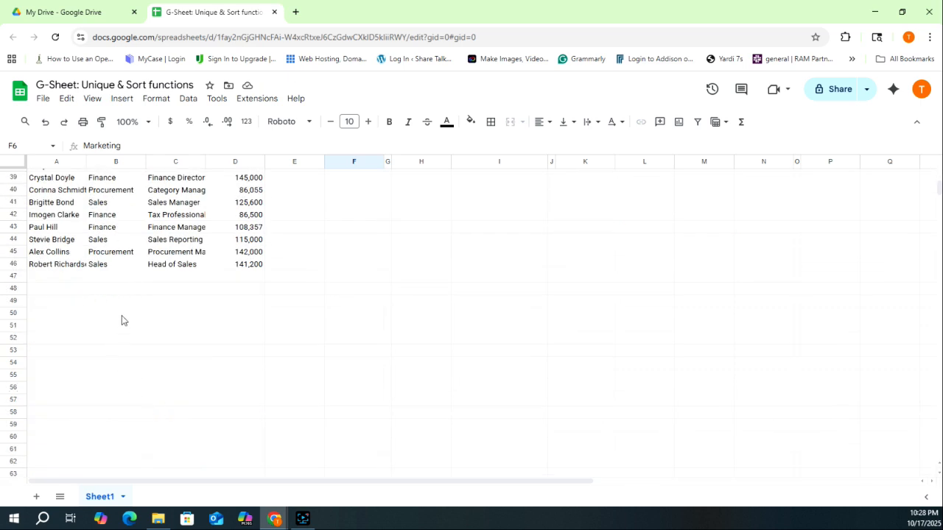
click(116, 276)
text(Legal)
key(Return)
scroll(349, 303, up, 12)
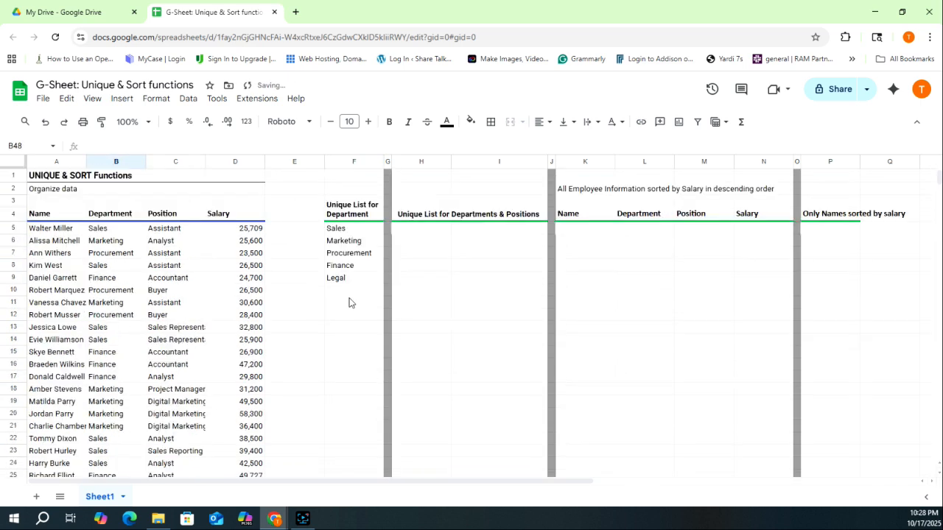
key(ctrl+z)
Build a sorted list of unique department and position pairs in H5 with =sort(UNIQUE(B5:C46))
click(415, 229)
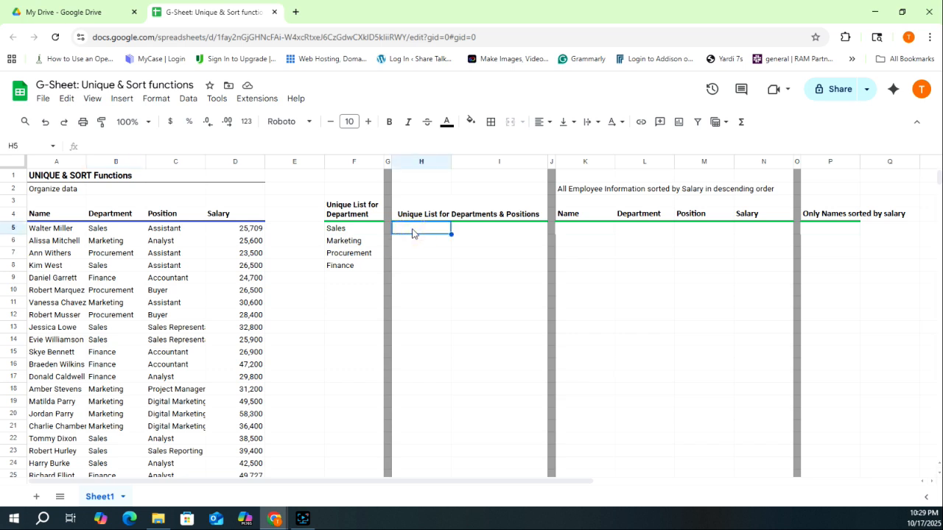
text(=UNIQUE()
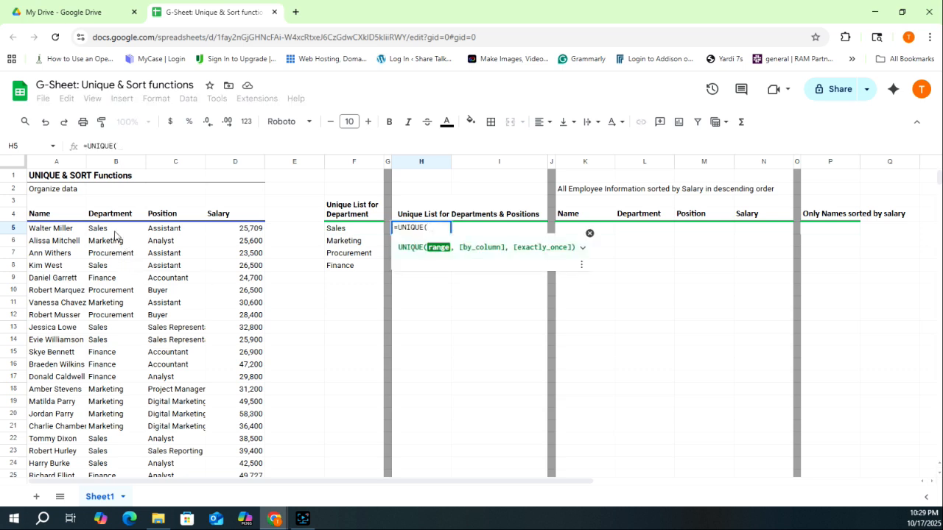
drag(123, 234, 172, 247)
key(ctrl+shift+Down)
text())
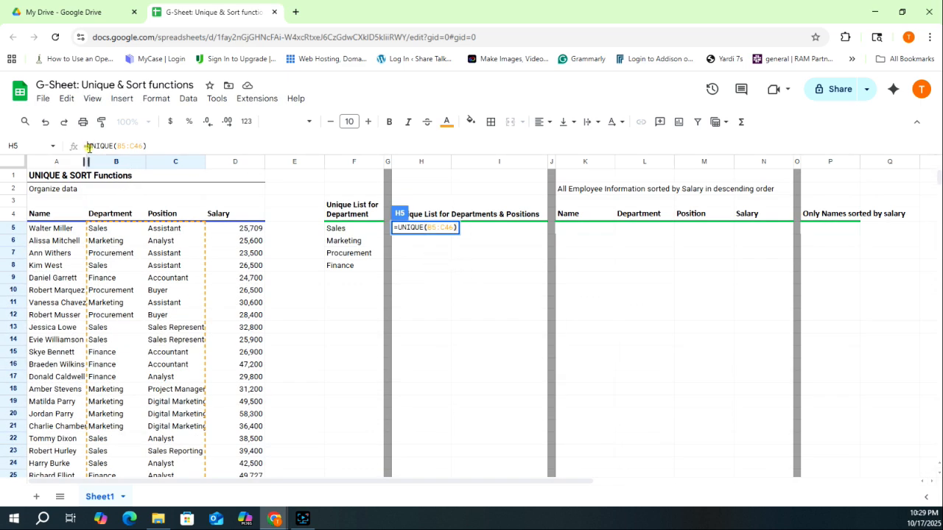
text(sort()
click(176, 146)
text())
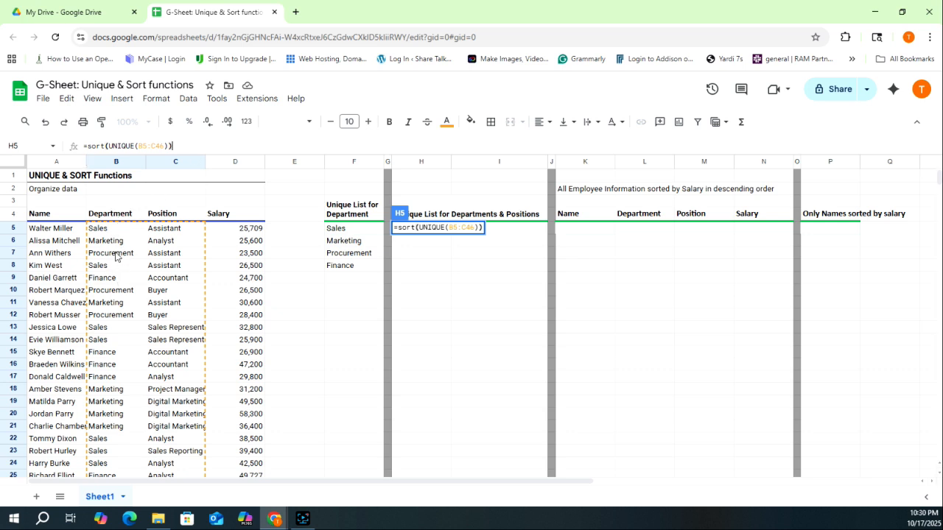
key(Return)
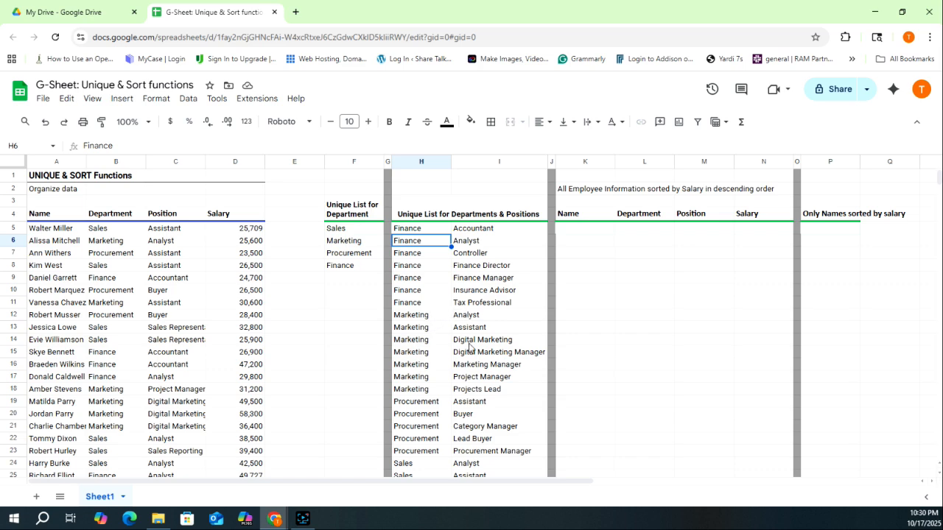
List all employee information in K5 by descending salary with =sort(A5:D46,4,false)
scroll(427, 349, down, 3)
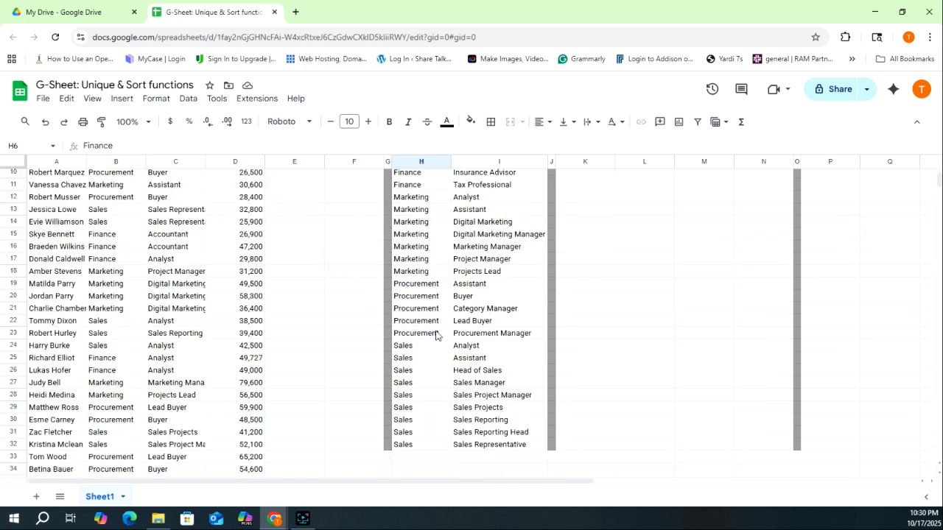
scroll(467, 385, up, 2)
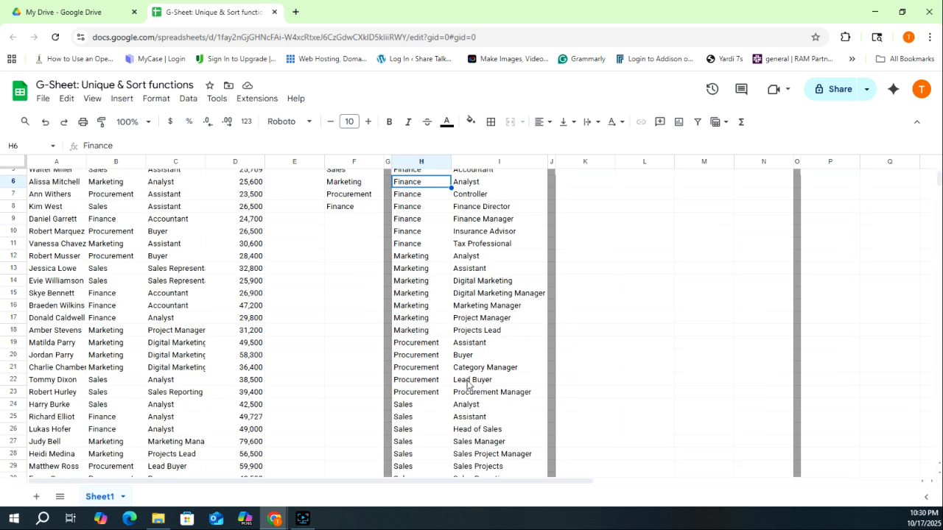
scroll(467, 384, up, 2)
click(583, 231)
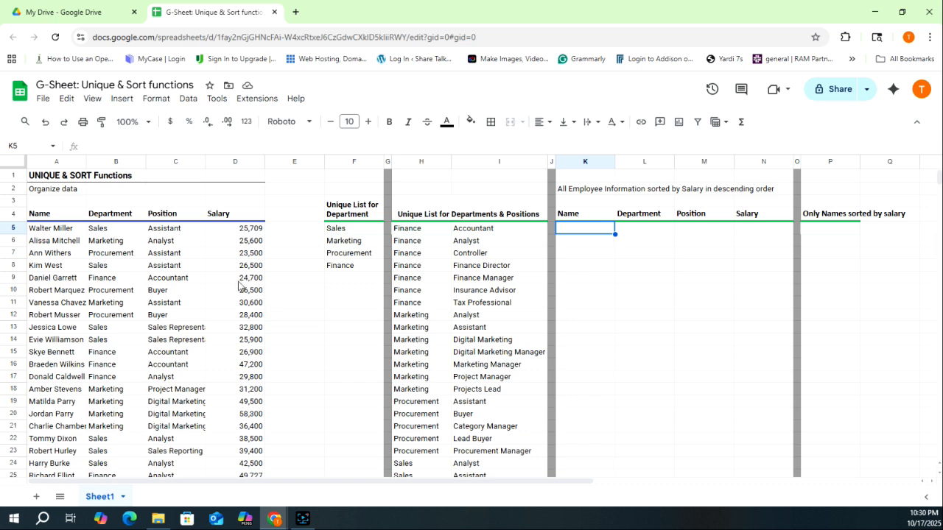
text(=sort()
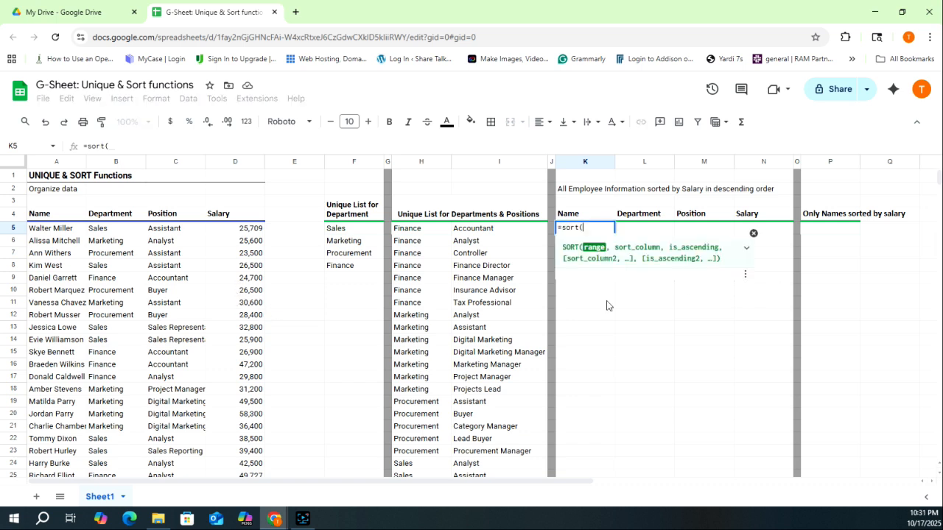
drag(46, 228, 219, 395)
text(,)
scroll(215, 364, up, 5)
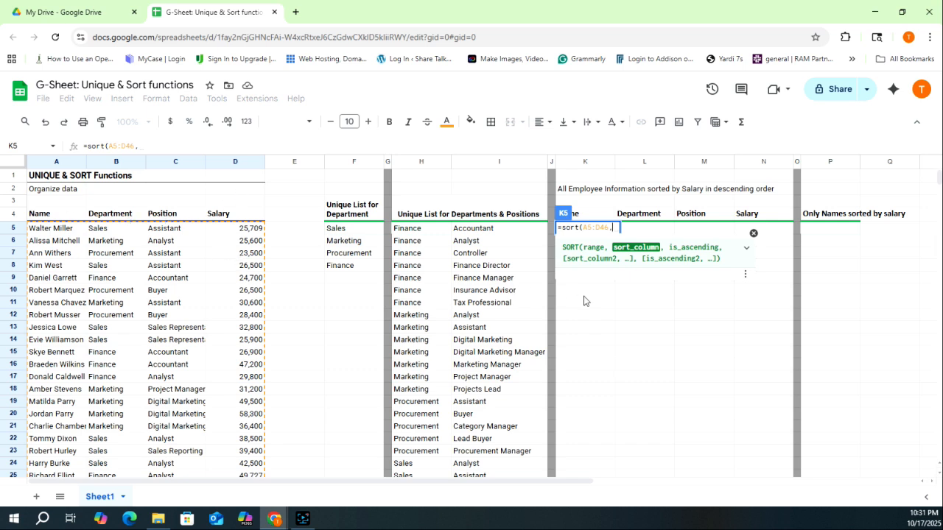
text(4,)
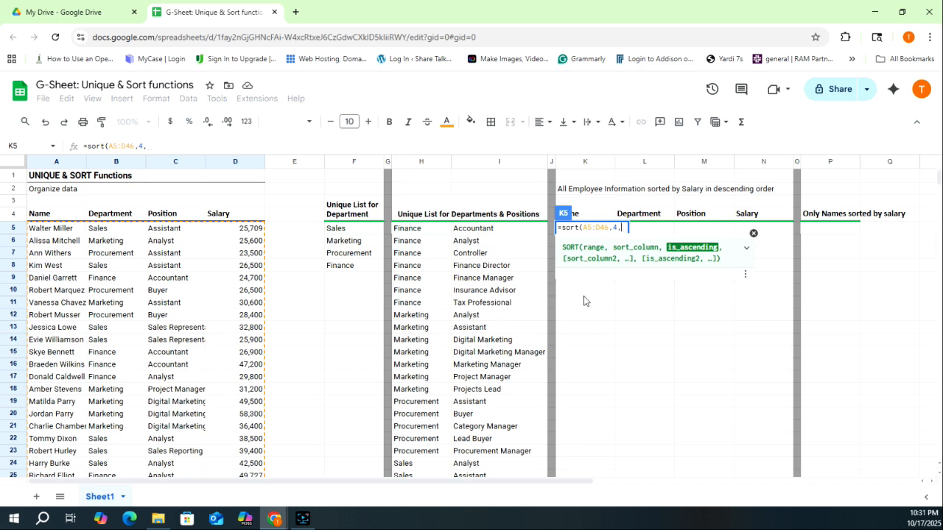
text(false))
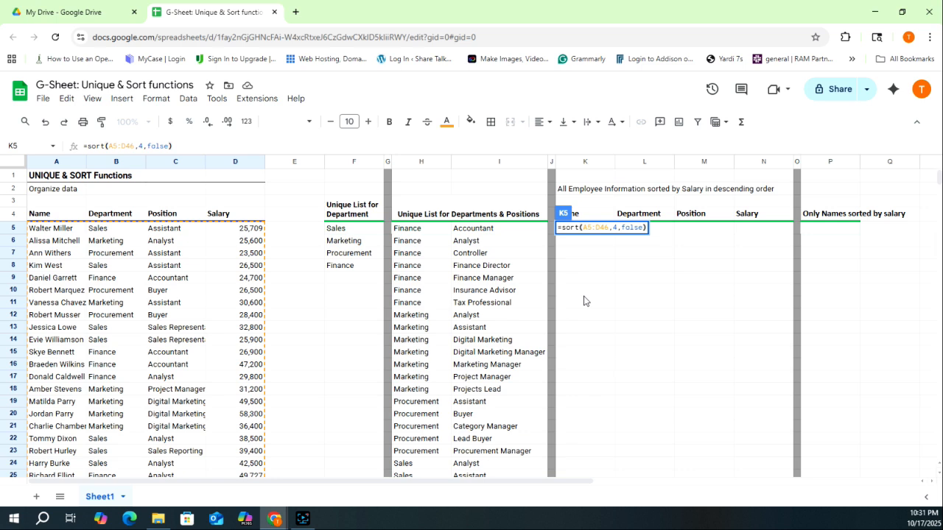
key(Return)
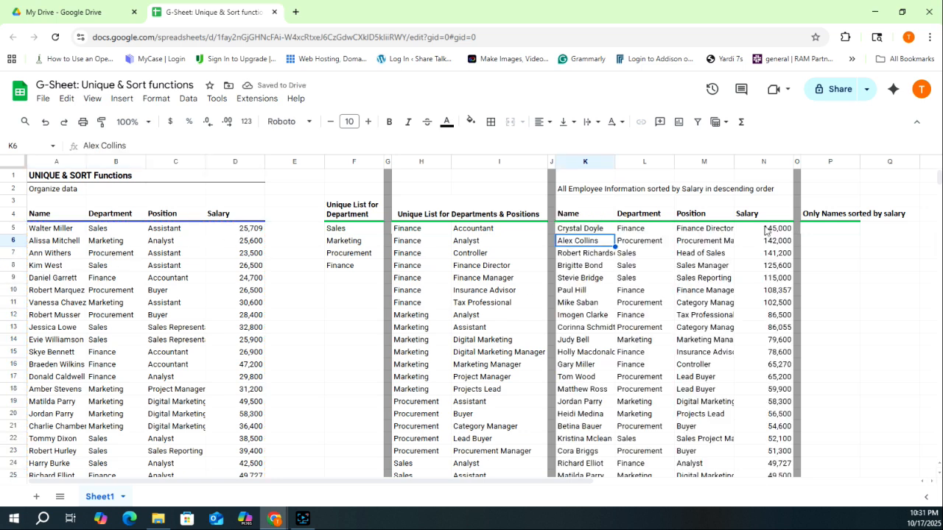
Change the range of the SORT formula in K5 to the open-ended A5:D
click(592, 232)
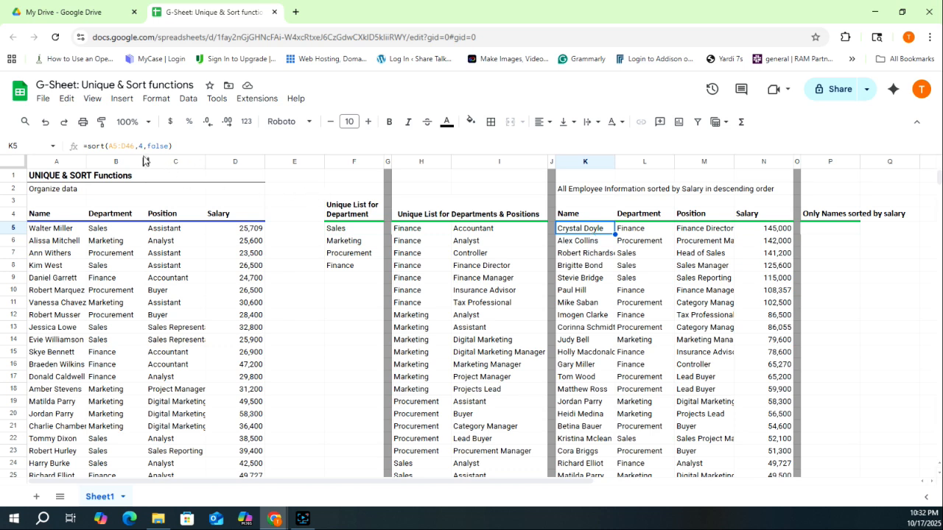
click(137, 147)
key(BackSpace)
key(BackSpace)
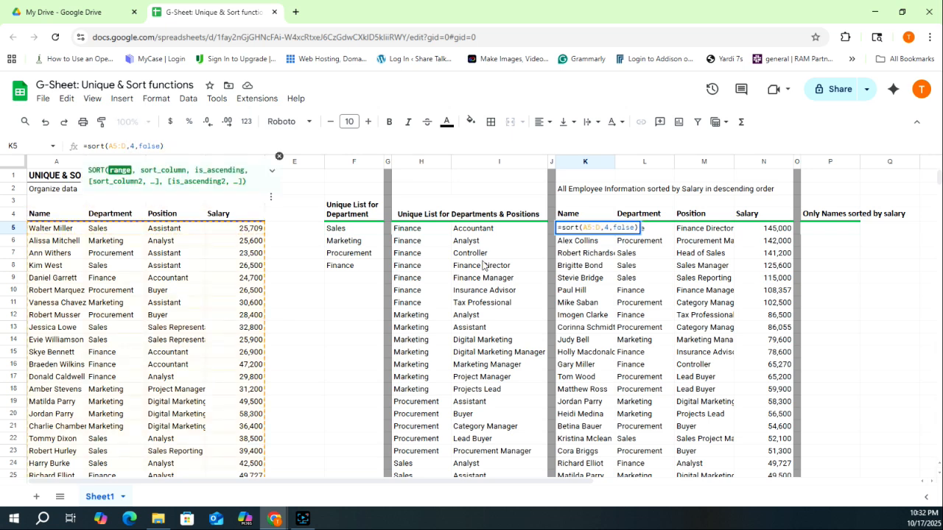
key(Return)
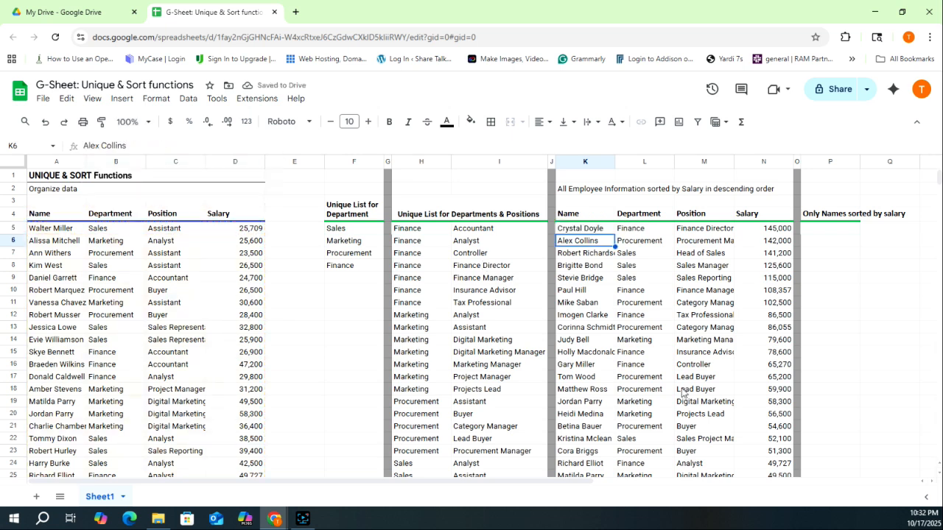
List only the employee names in P5 by descending salary with =sort(A5:A46,D5:D46,false)
click(826, 232)
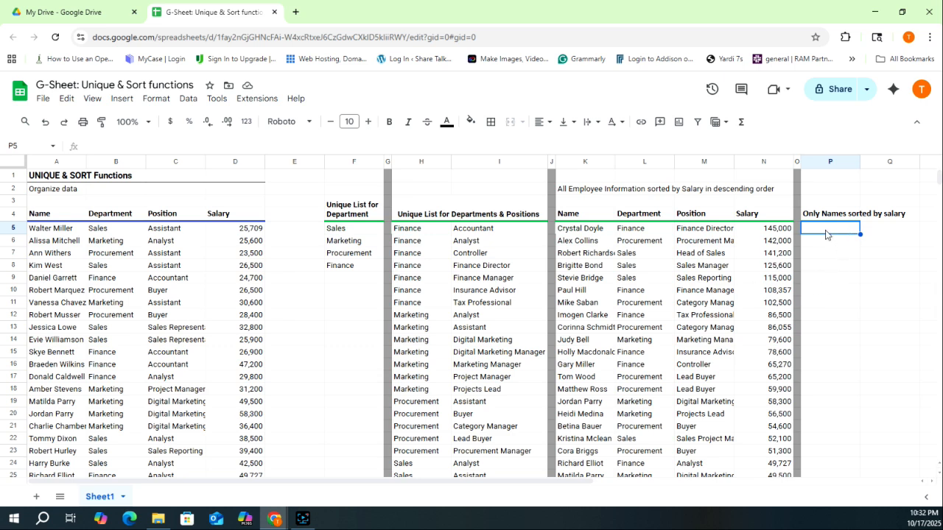
text(=sort()
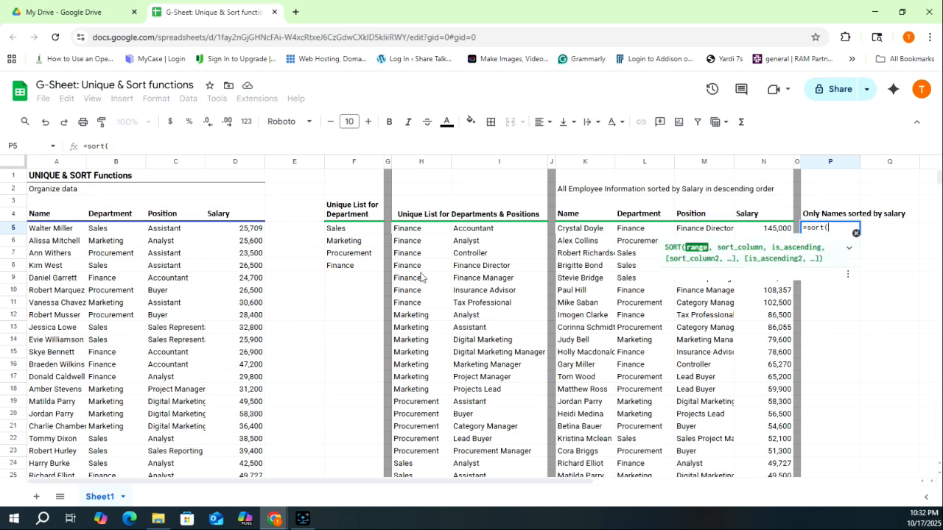
click(66, 230)
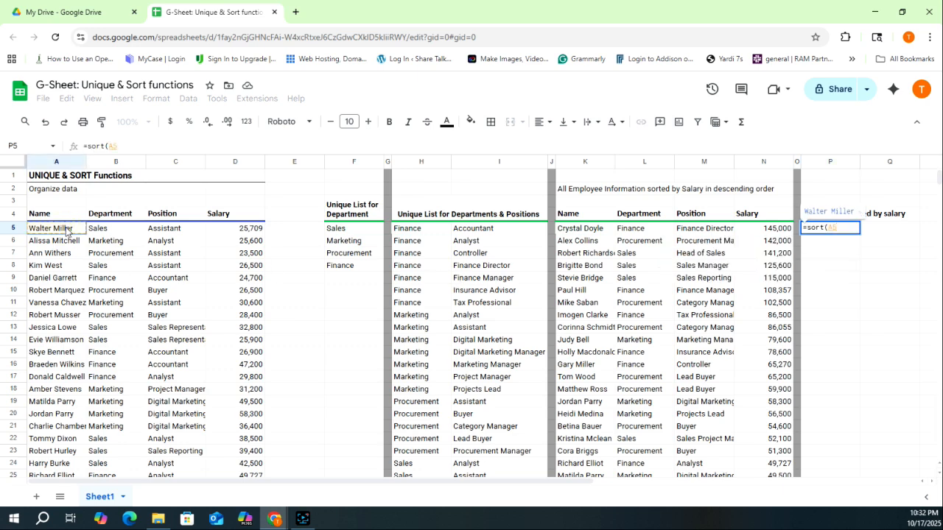
key(ctrl+shift+Down)
text(,)
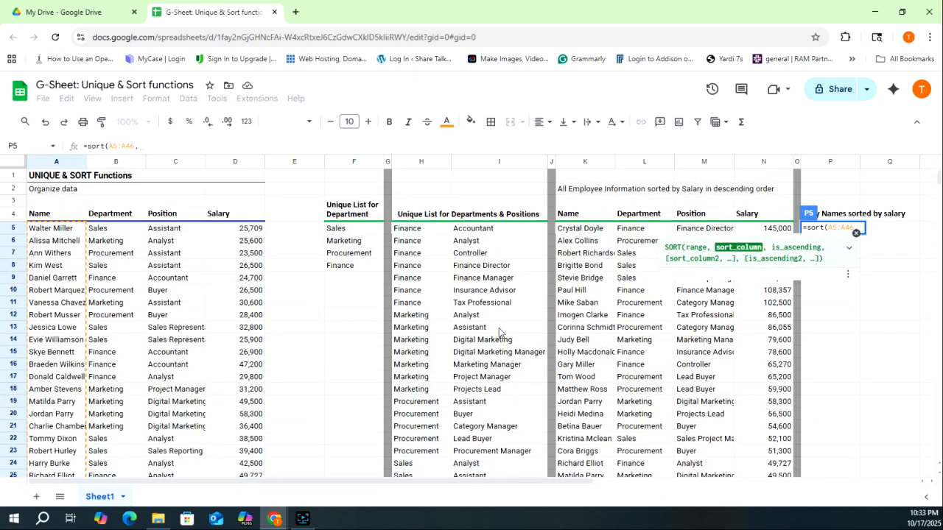
click(248, 233)
key(ctrl+shift+Down)
text(,)
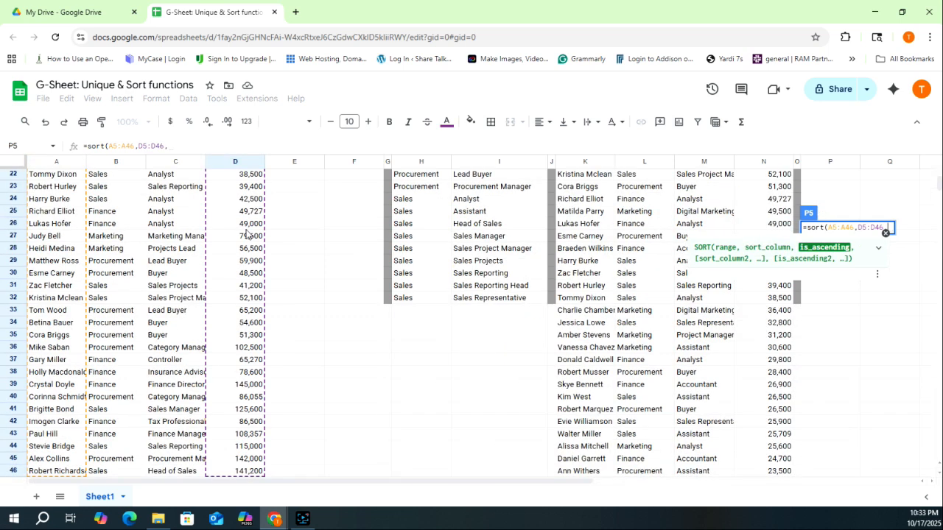
text(FALSE))
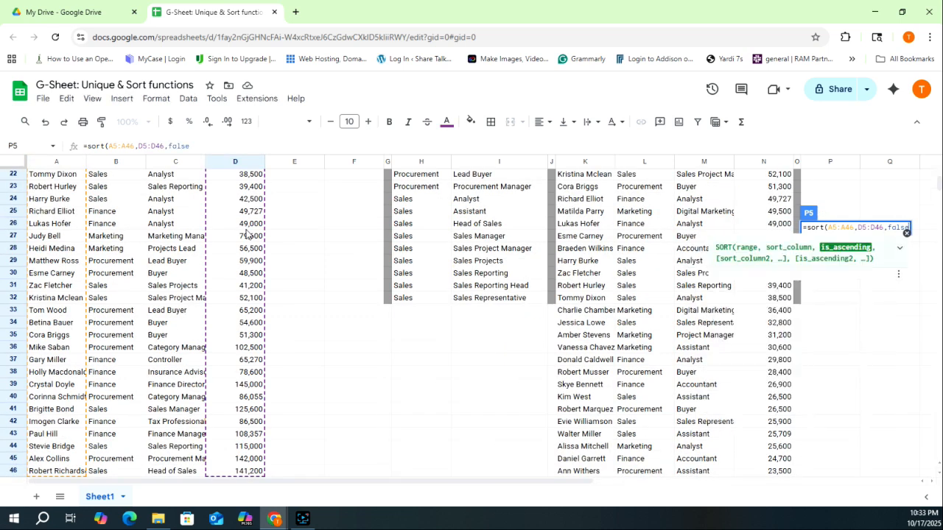
key(Return)
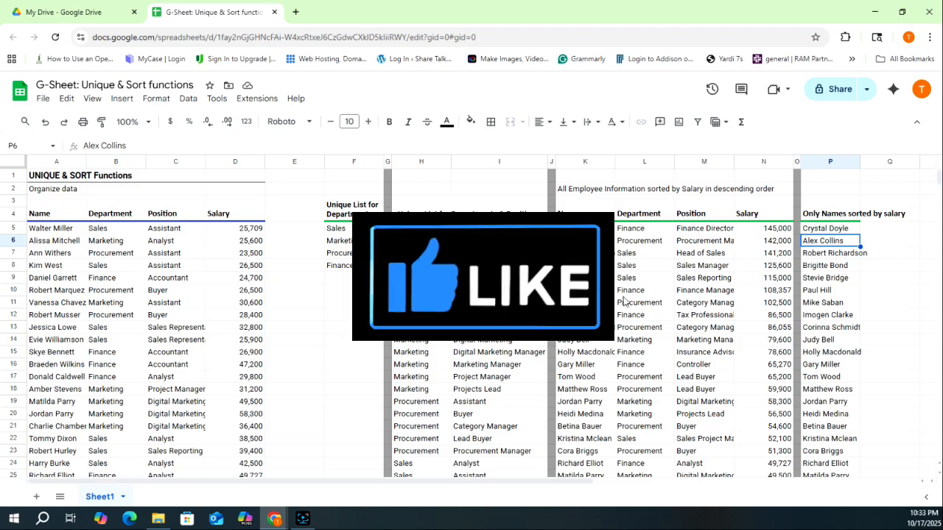
scroll(472, 324, down, 10)
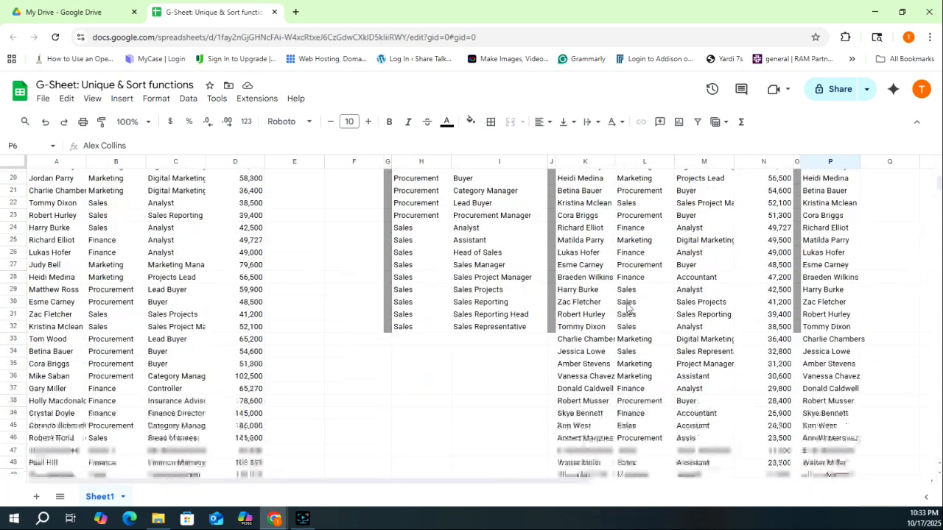